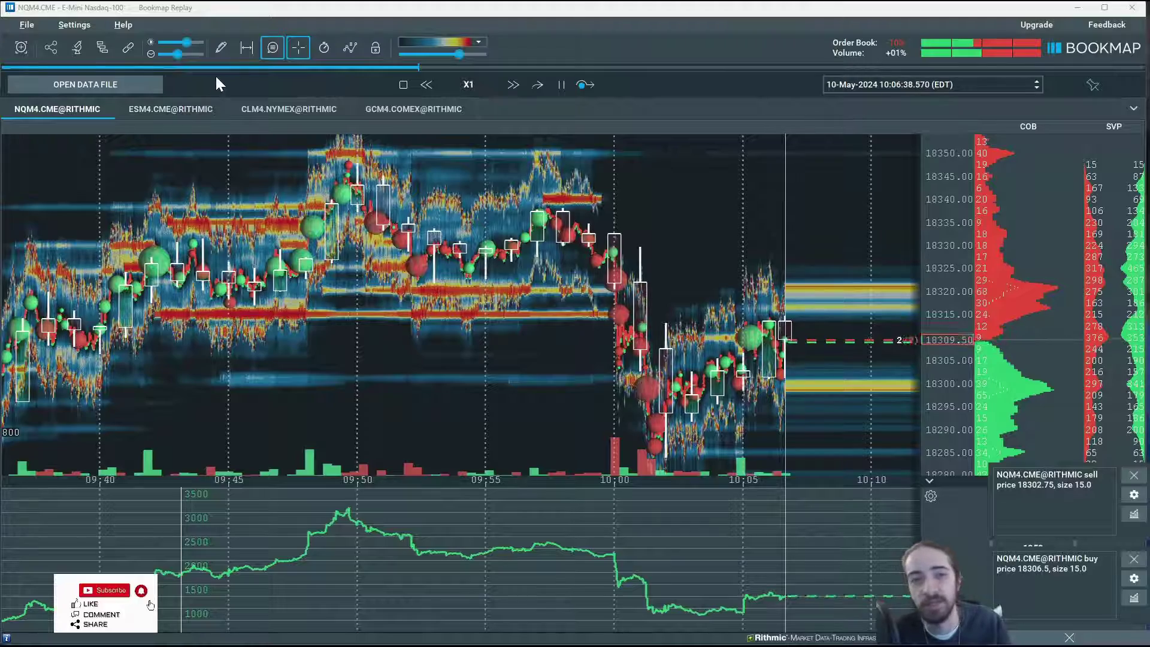
# Bring up the Large trades alert add-on settings and dismiss the feedback request.
pyautogui.click(103, 50)
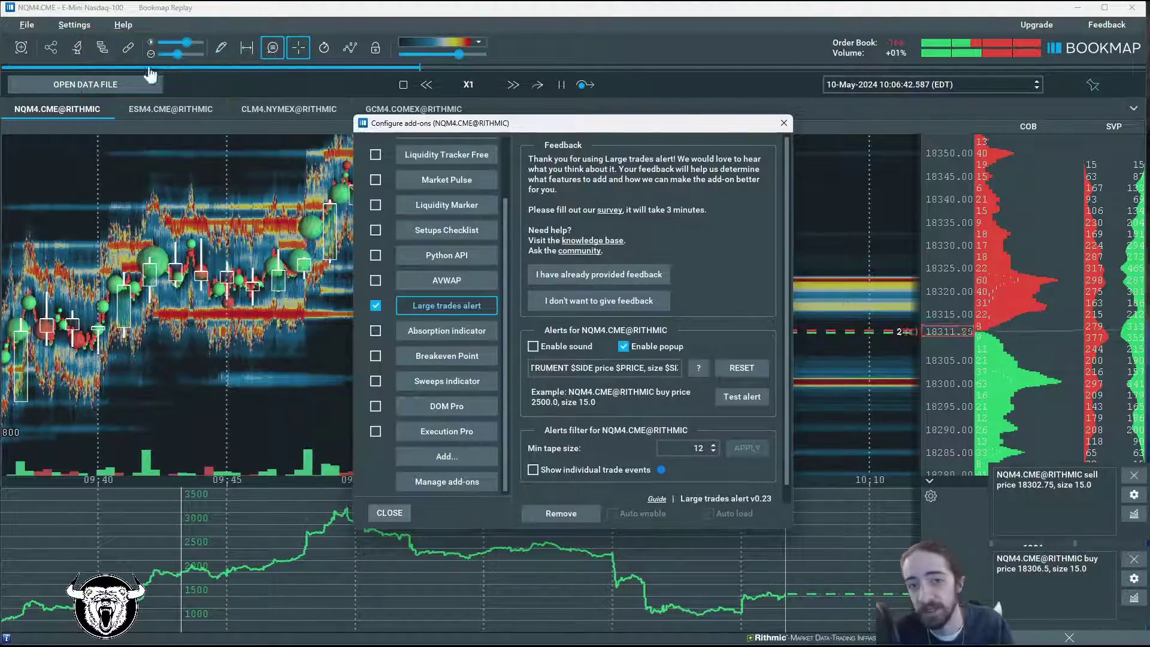
pyautogui.scroll(5, 415, 193)
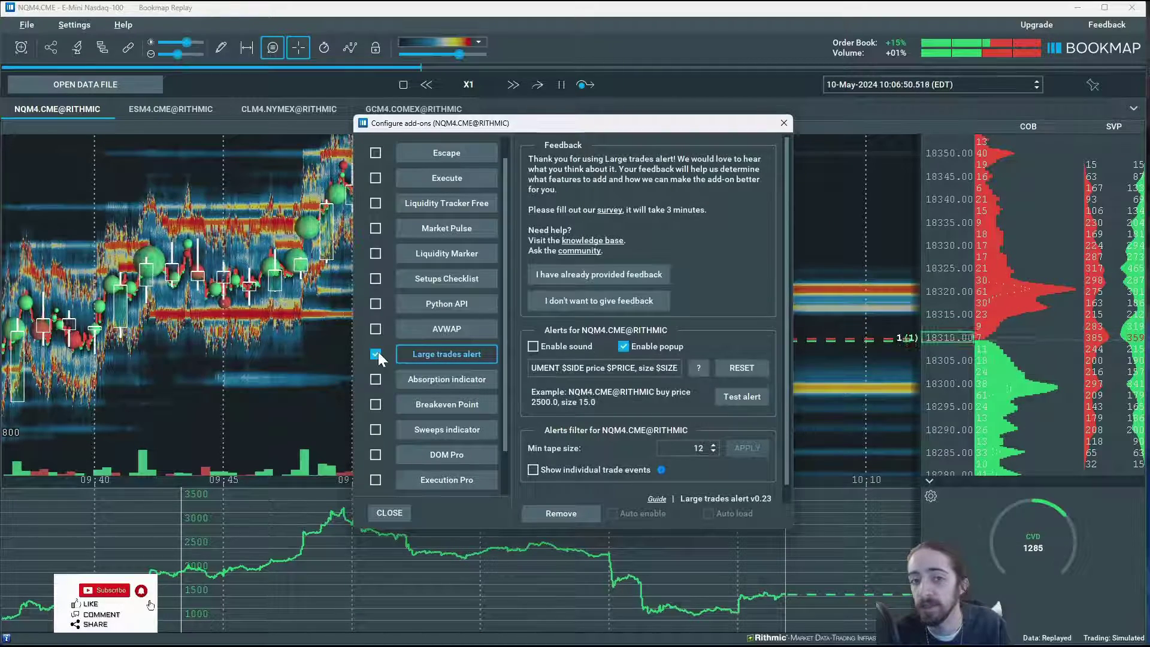
pyautogui.click(634, 307)
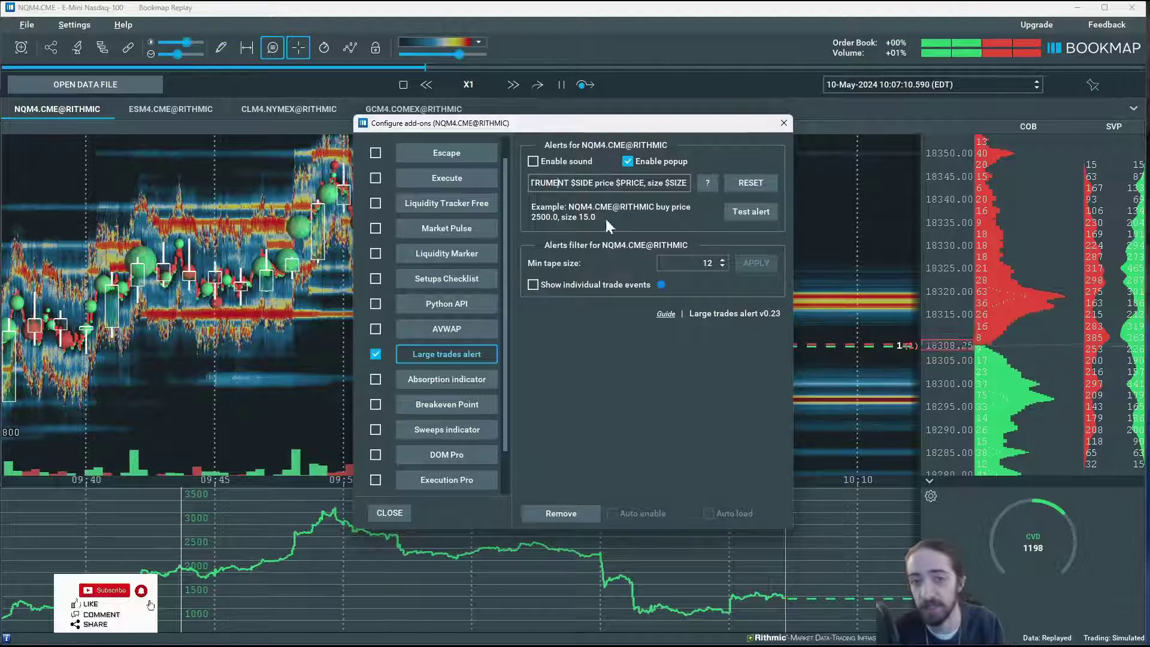
# Read through the alert message format template, then fire a test large-trade alert.
pyautogui.press('Home')
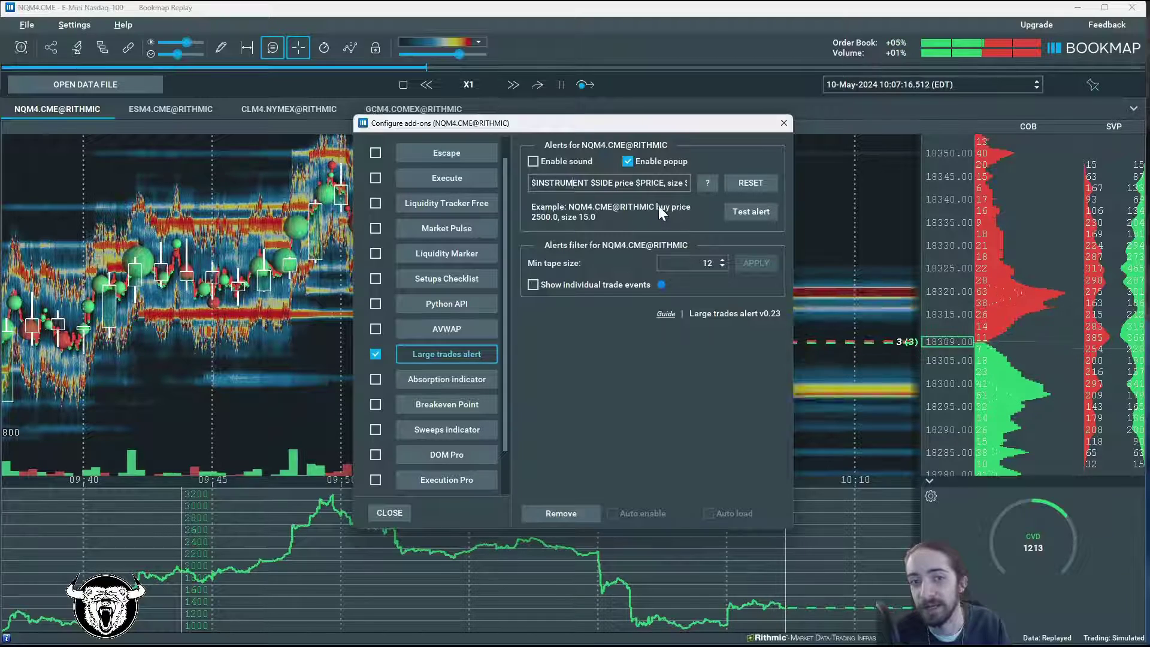
pyautogui.click(632, 182)
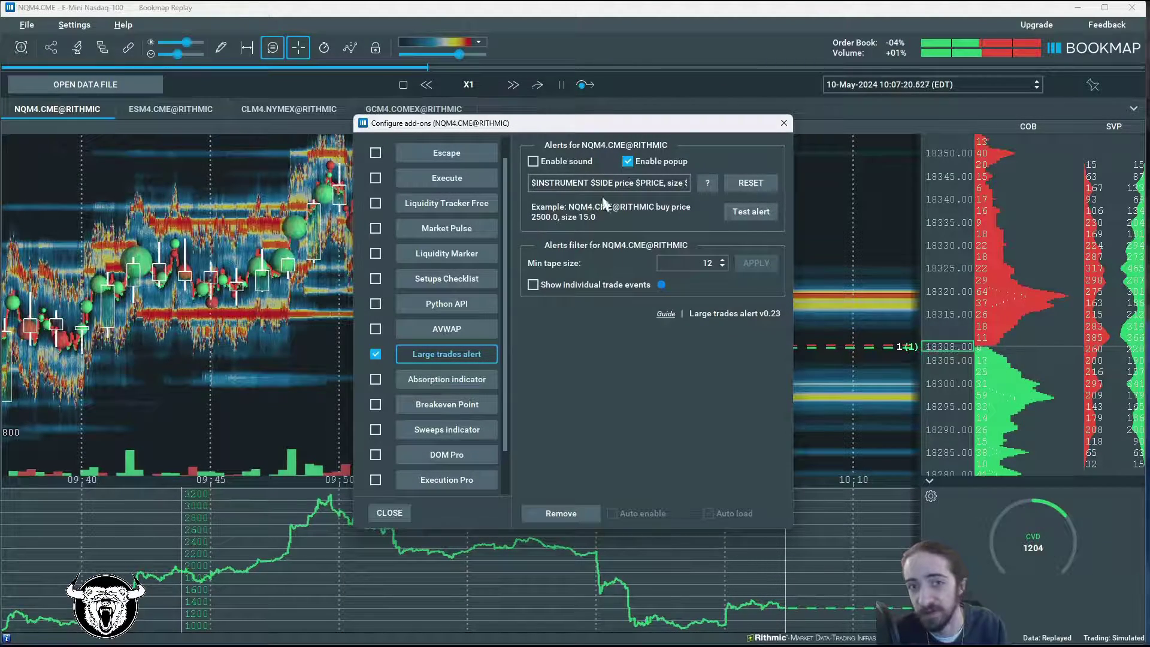
pyautogui.click(686, 182)
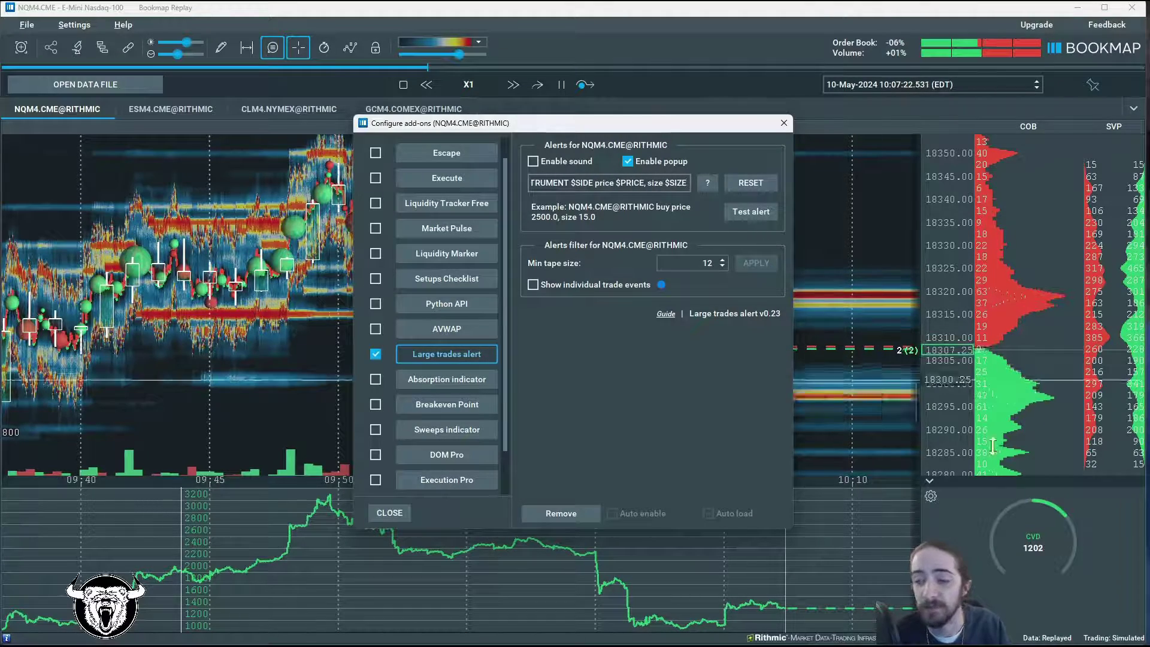
pyautogui.click(740, 216)
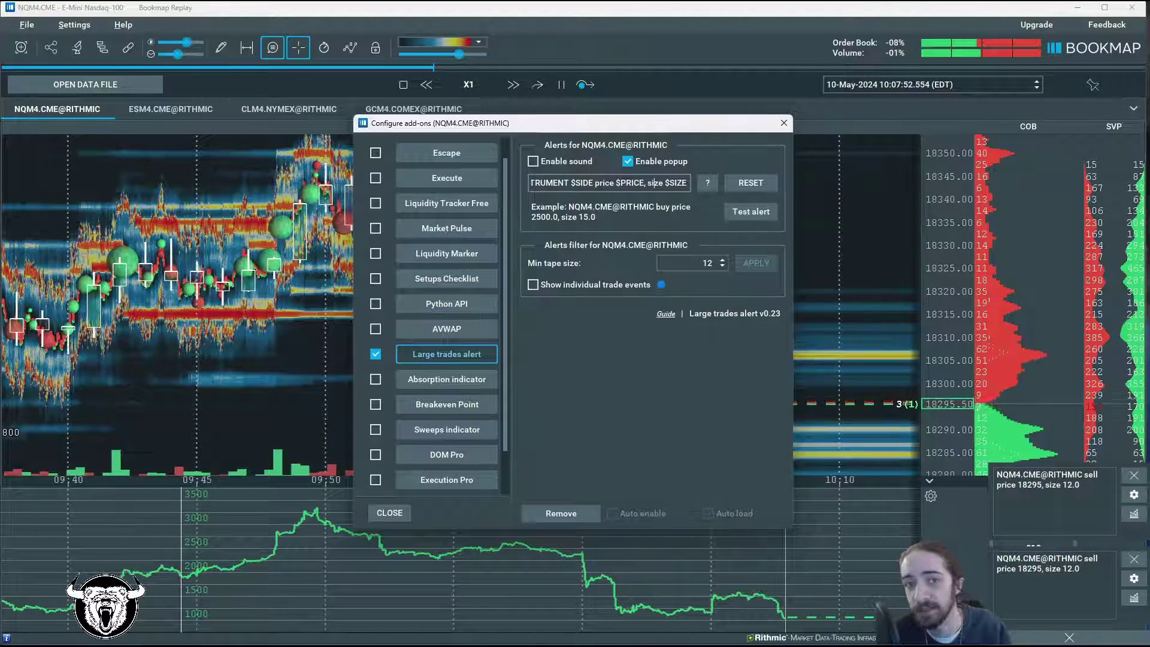
# Relabel the alert quantity as 'Size' before $SIZE, after briefly trying 'Lots'.
pyautogui.press('BackSpace')
pyautogui.press('BackSpace')
pyautogui.press('BackSpace')
pyautogui.press('BackSpace')
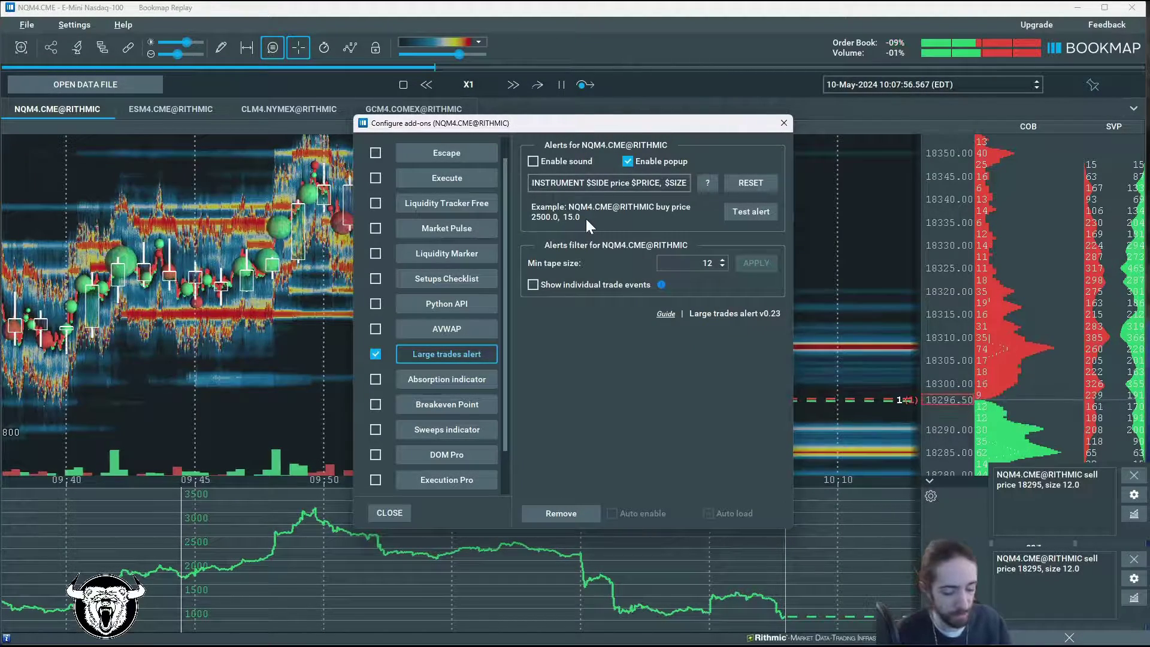
pyautogui.write('Lots')
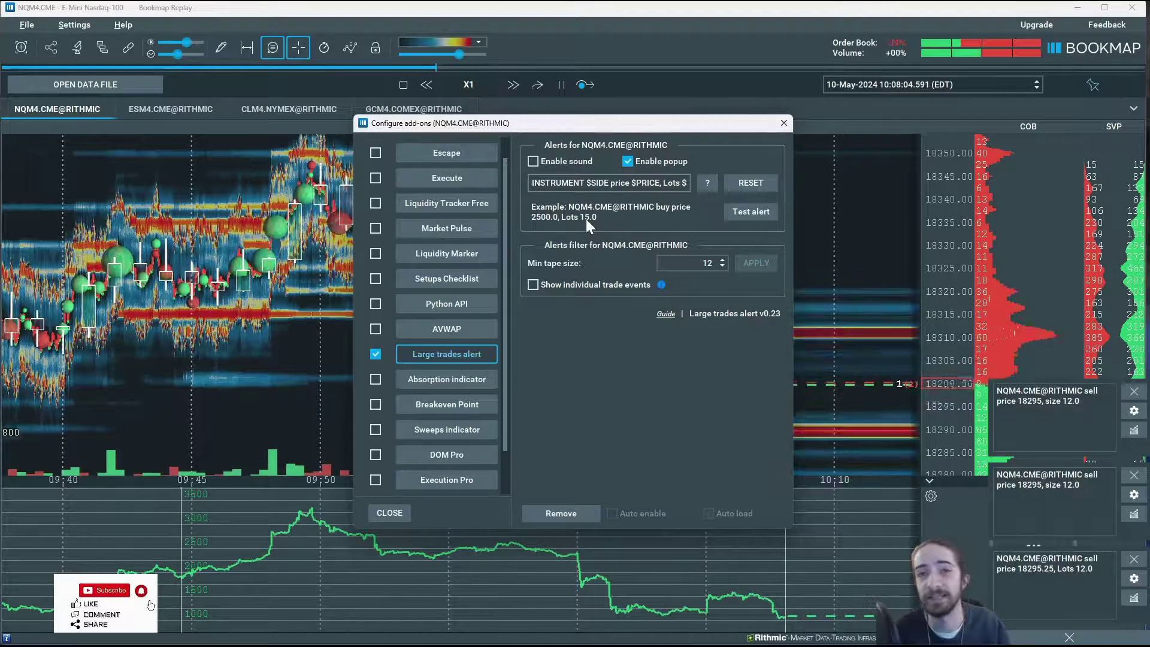
pyautogui.press('BackSpace')
pyautogui.press('BackSpace')
pyautogui.press('BackSpace')
pyautogui.press('BackSpace')
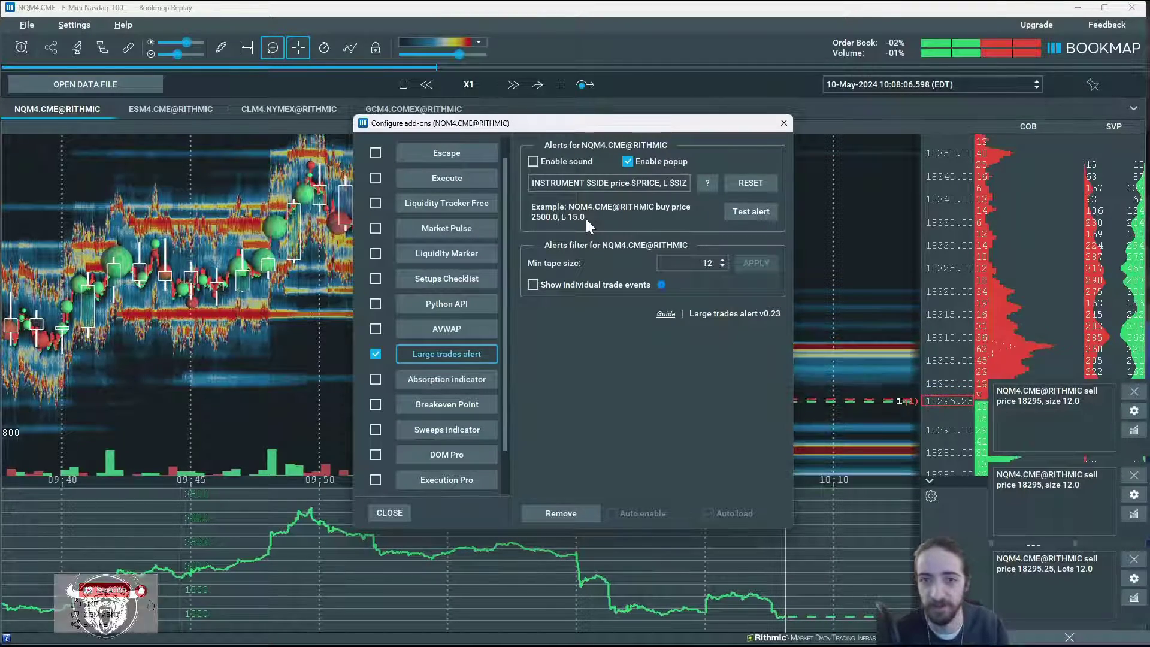
pyautogui.write('Size')
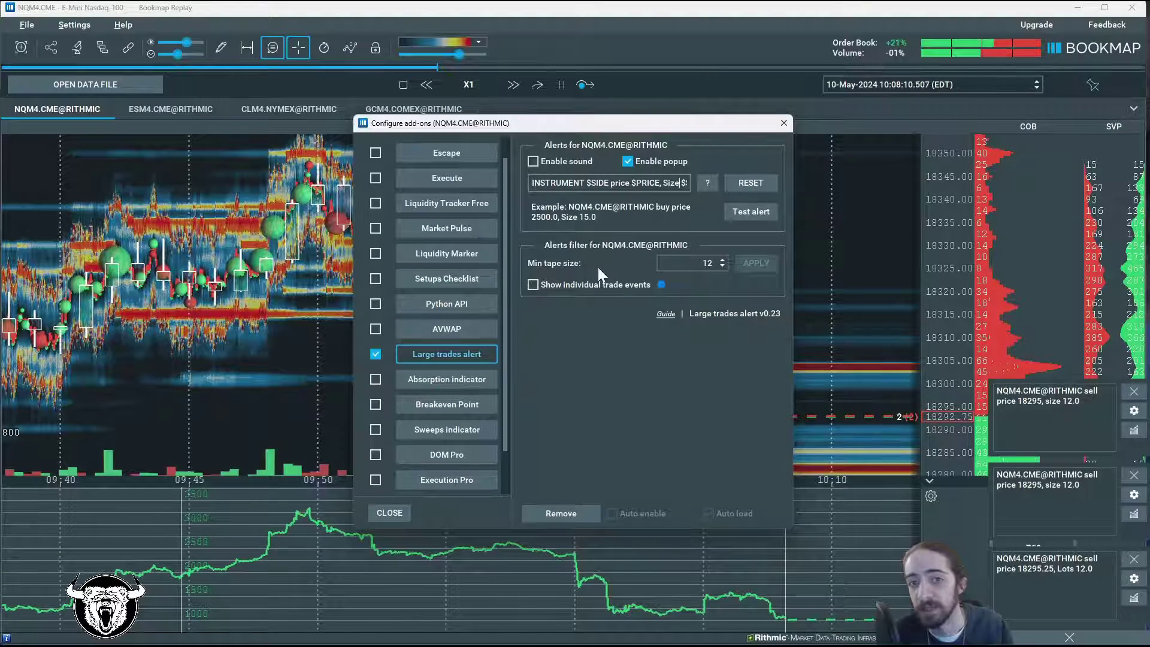
# Adjust the min tape size through 11 and 10 up to 15 and apply it.
pyautogui.click(722, 264)
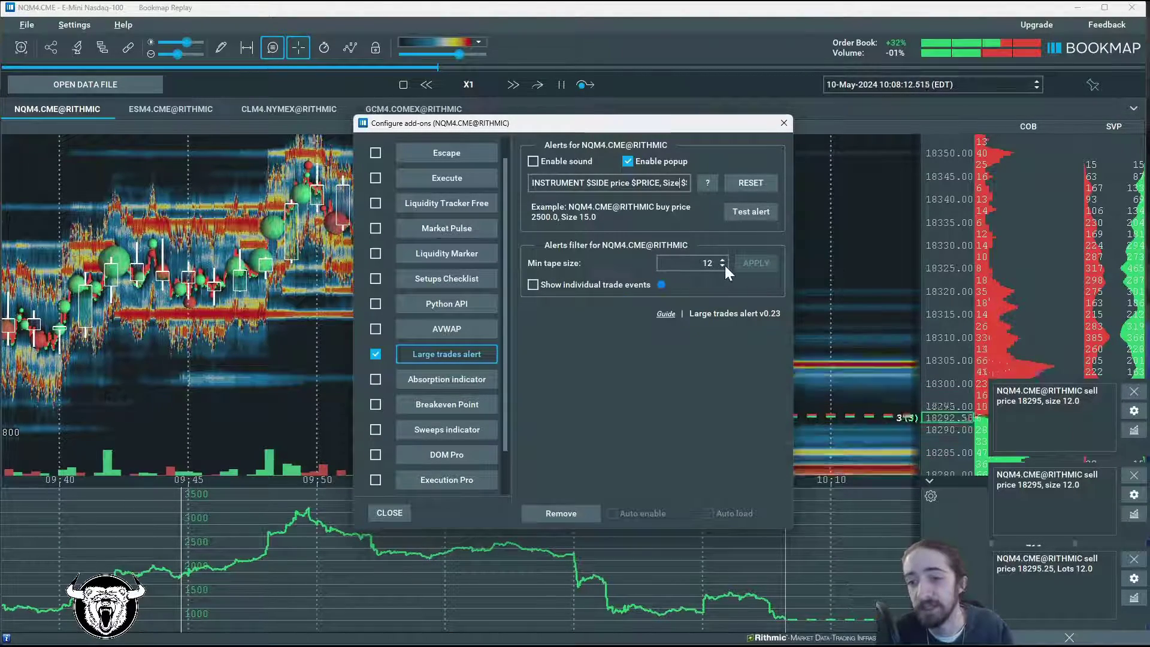
pyautogui.click(722, 266)
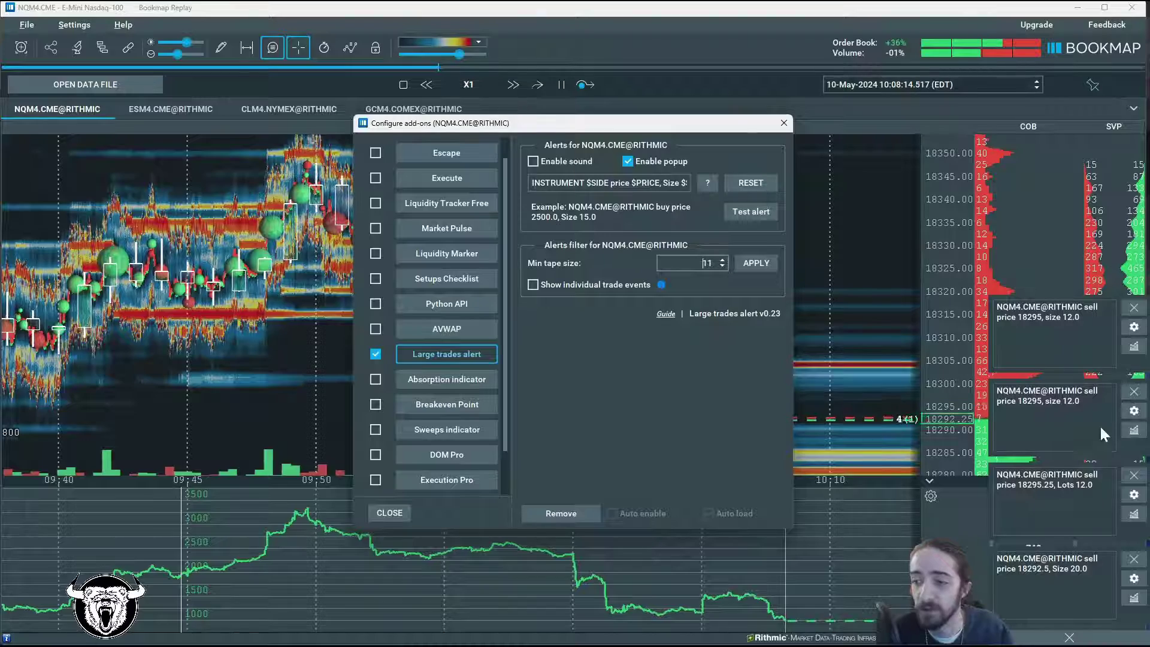
pyautogui.click(722, 267)
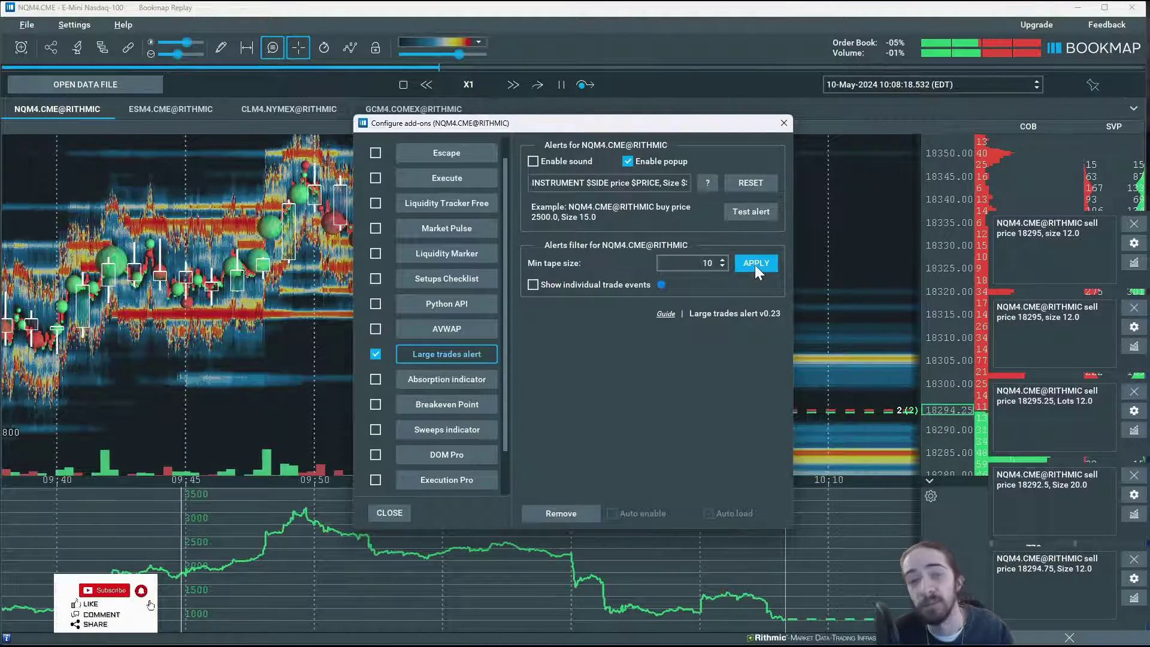
pyautogui.click(722, 260)
pyautogui.click(722, 259)
pyautogui.click(722, 260)
pyautogui.click(722, 260)
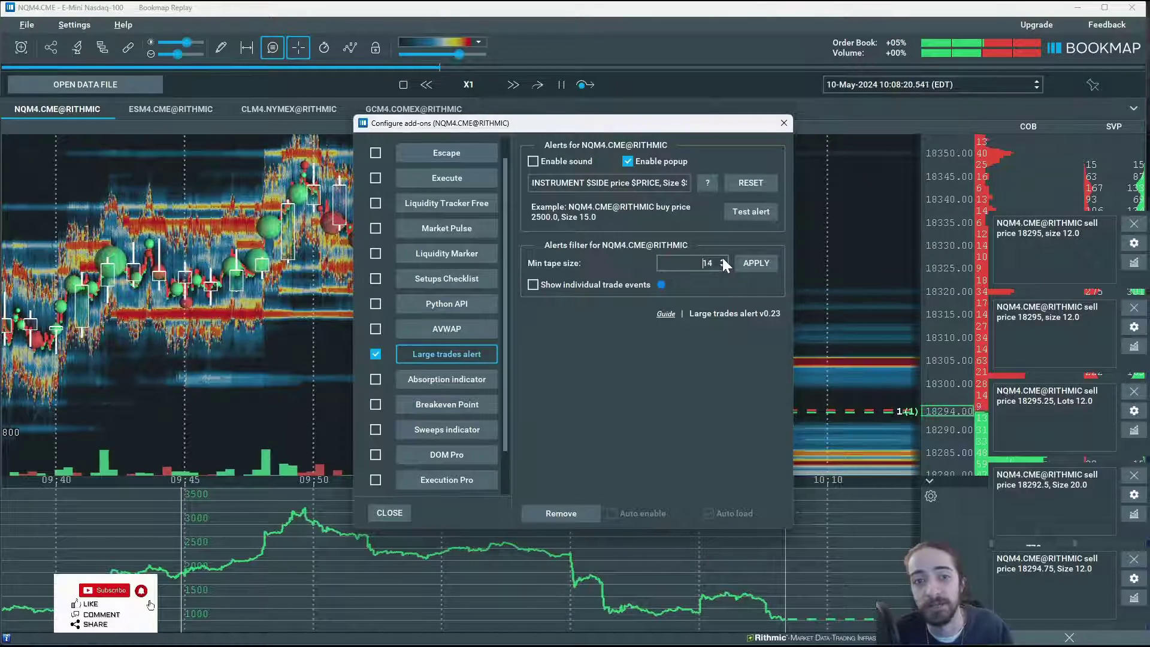
pyautogui.click(722, 259)
pyautogui.click(761, 266)
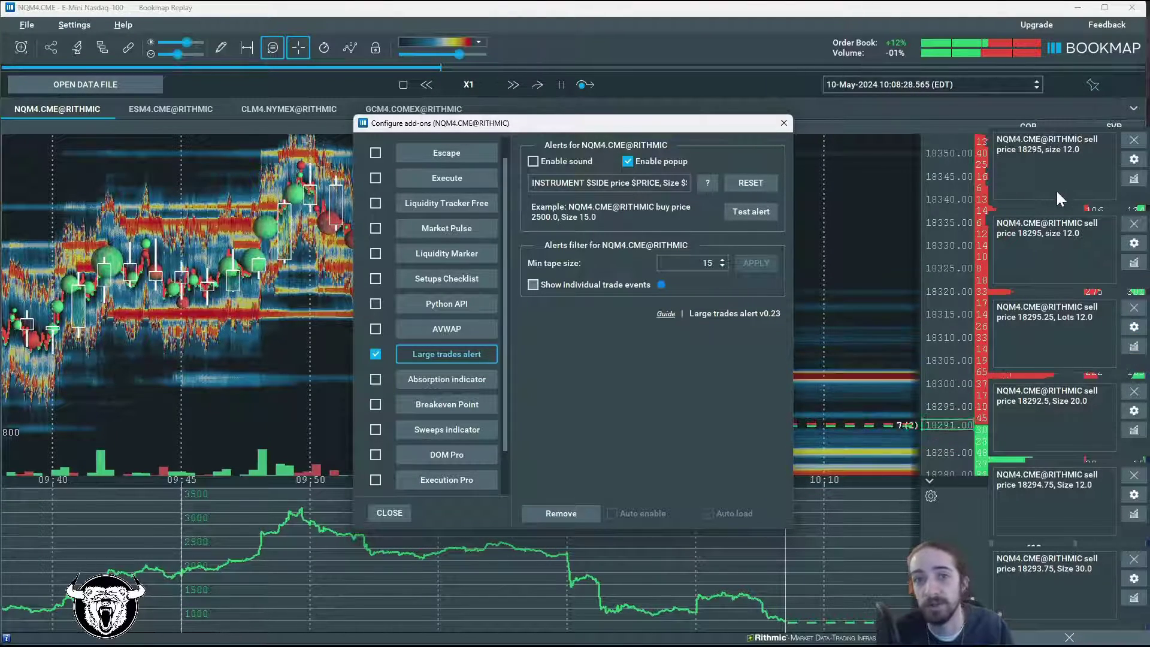
# Lower the min tape size to 10, apply it, and close the add-on configuration.
pyautogui.click(722, 266)
pyautogui.click(723, 266)
pyautogui.click(723, 266)
pyautogui.click(723, 266)
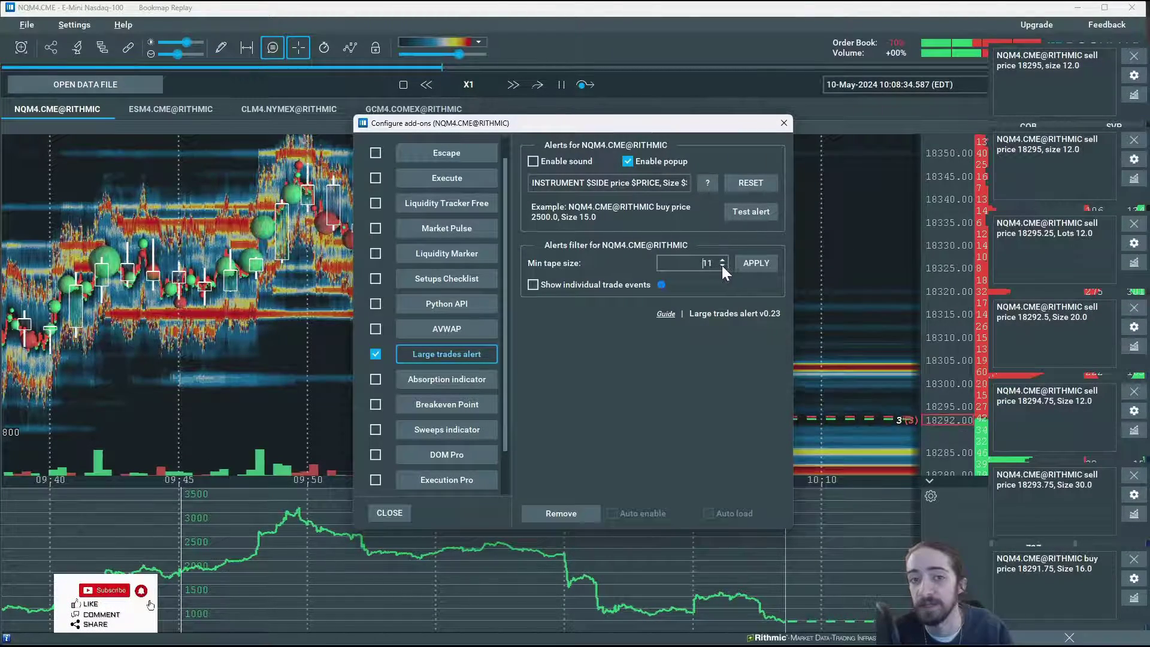
pyautogui.click(723, 266)
pyautogui.click(755, 262)
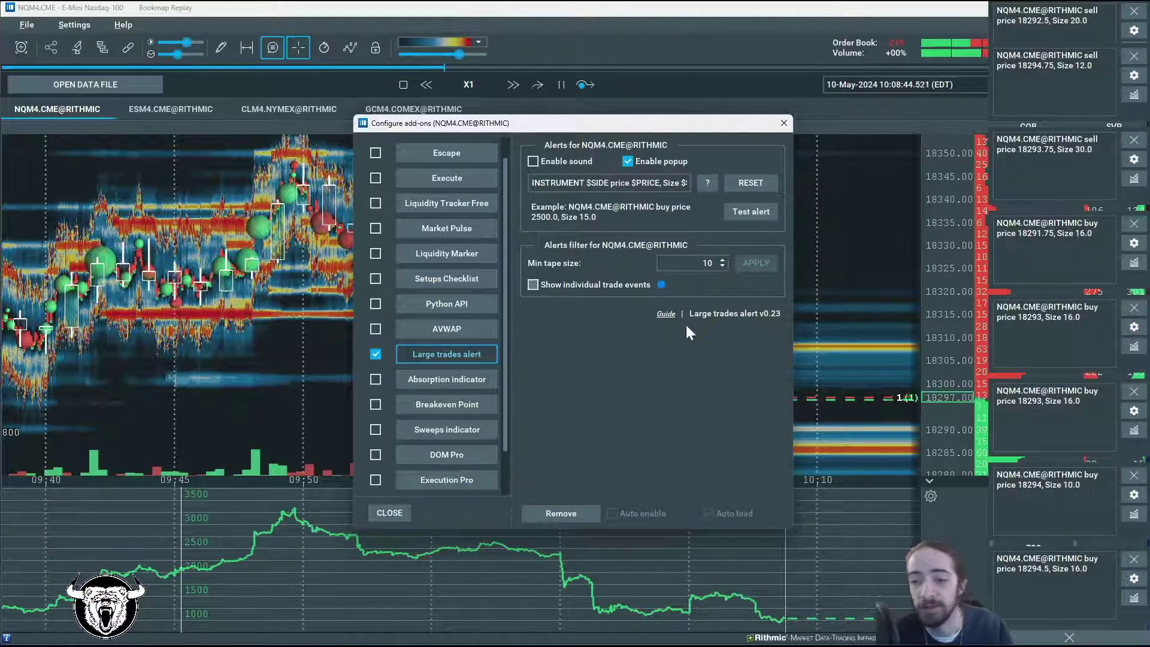
pyautogui.click(387, 512)
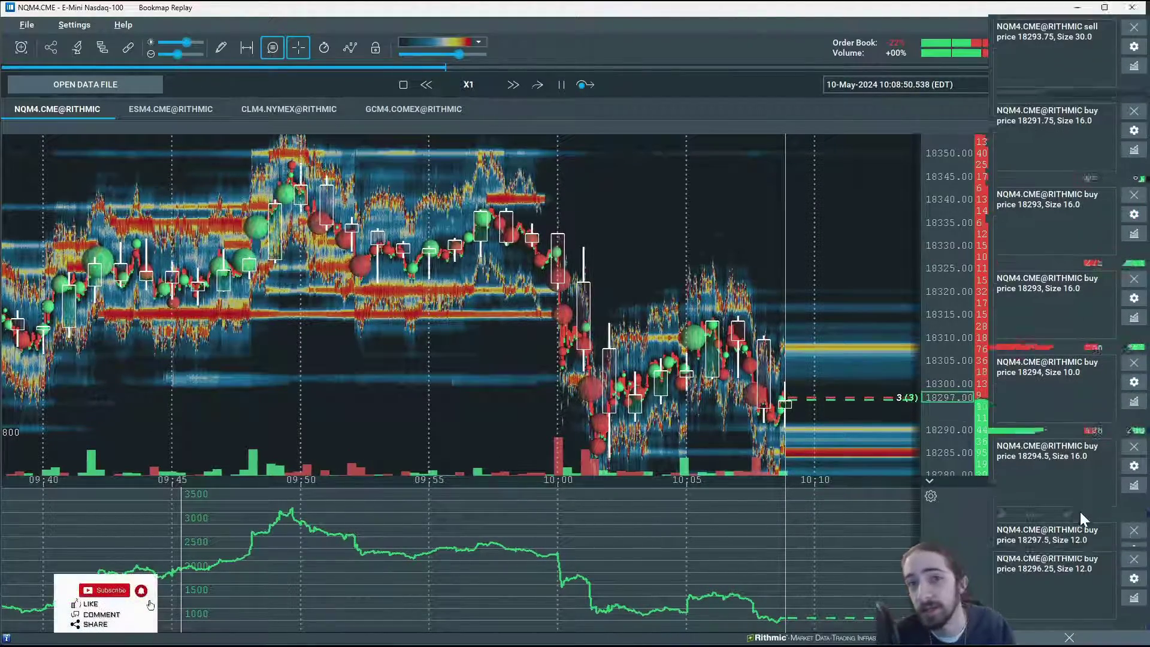
# Clear all alert popups, then narrow the Bookmap window and restore it to full width.
pyautogui.click(1071, 638)
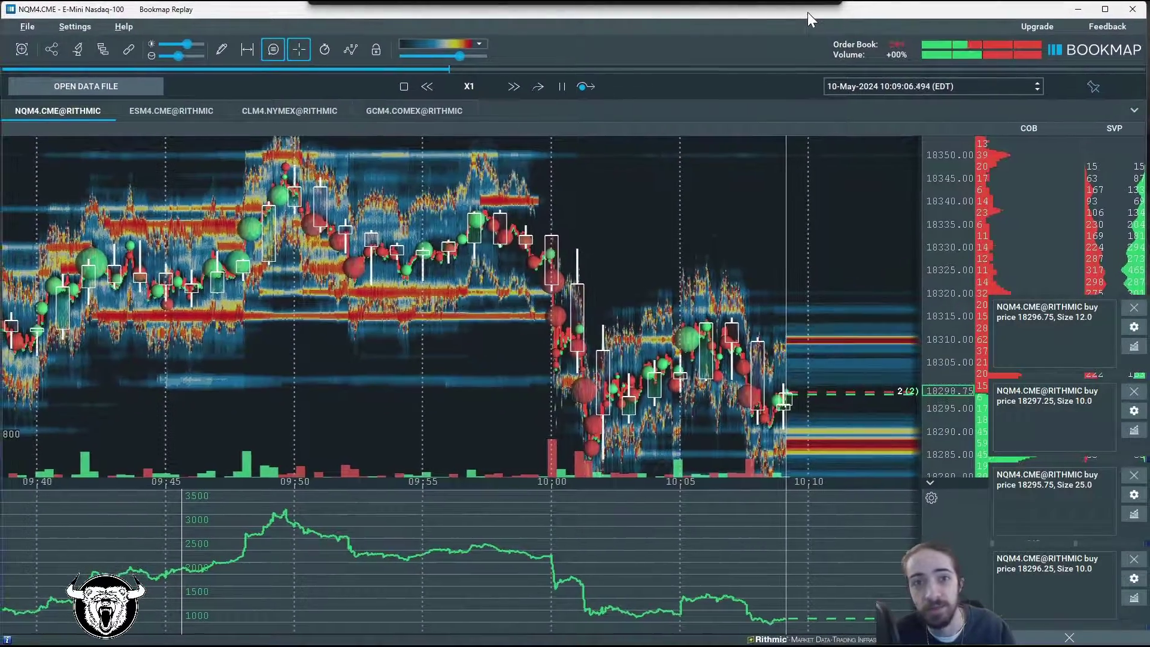
pyautogui.moveTo(1143, 88); pyautogui.dragTo(1038, 94)
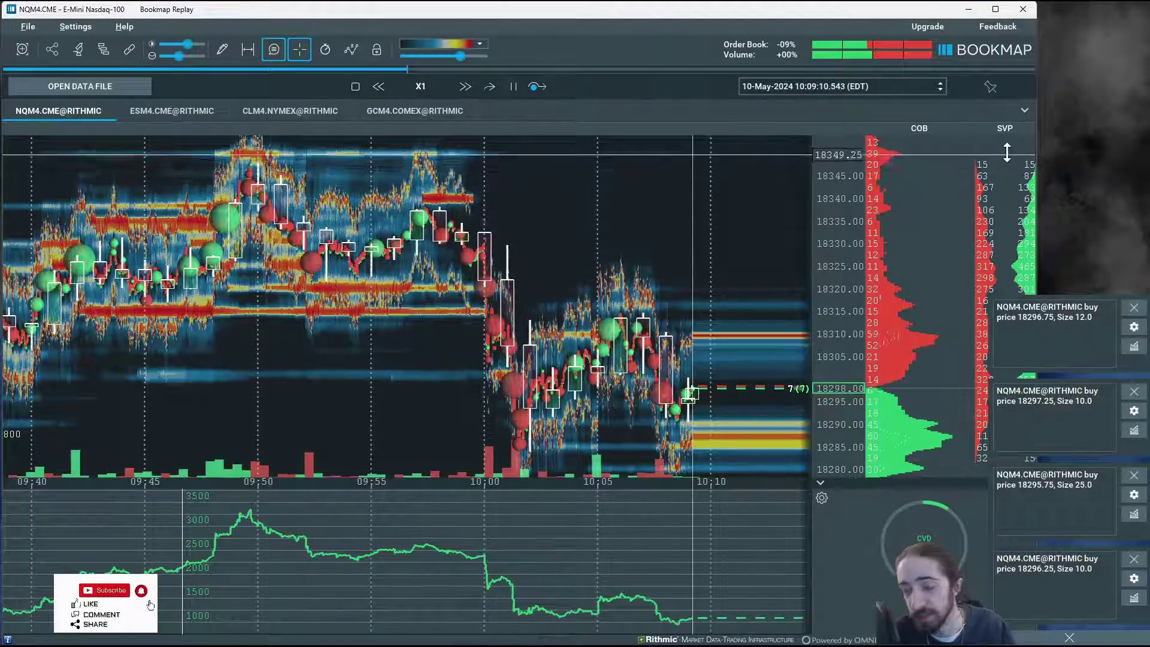
pyautogui.moveTo(1036, 154); pyautogui.dragTo(1148, 174)
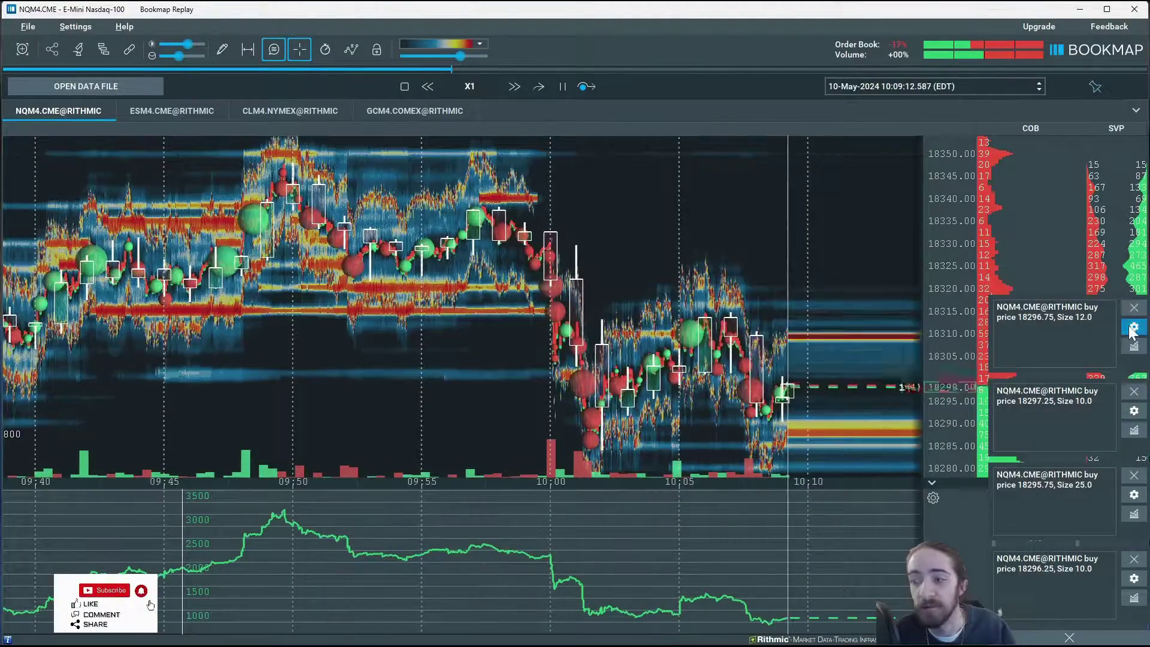
# From an alert popup's settings, apply min tape size 15, then close settings and all notifications.
pyautogui.click(1133, 328)
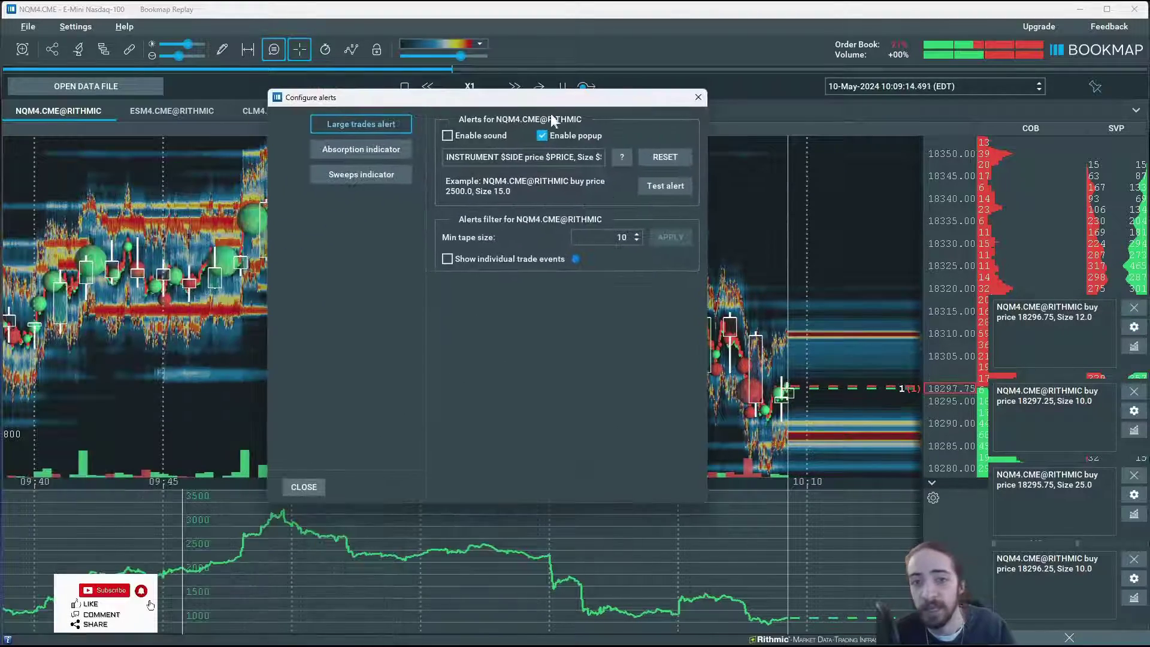
pyautogui.click(636, 234)
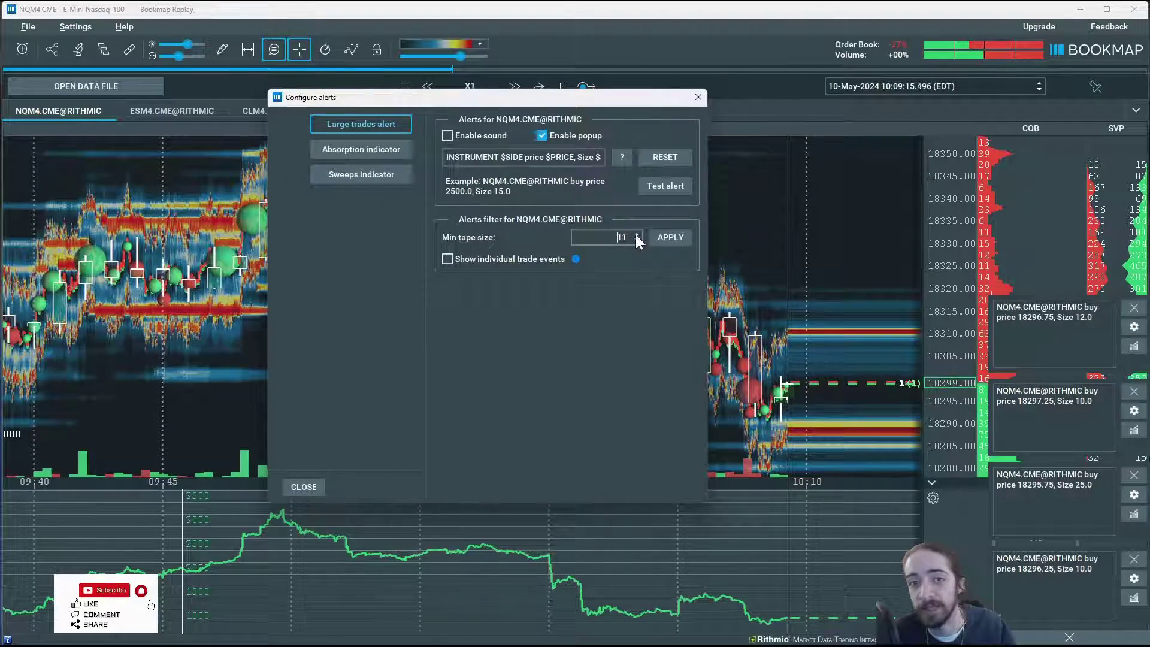
pyautogui.click(669, 237)
pyautogui.click(697, 97)
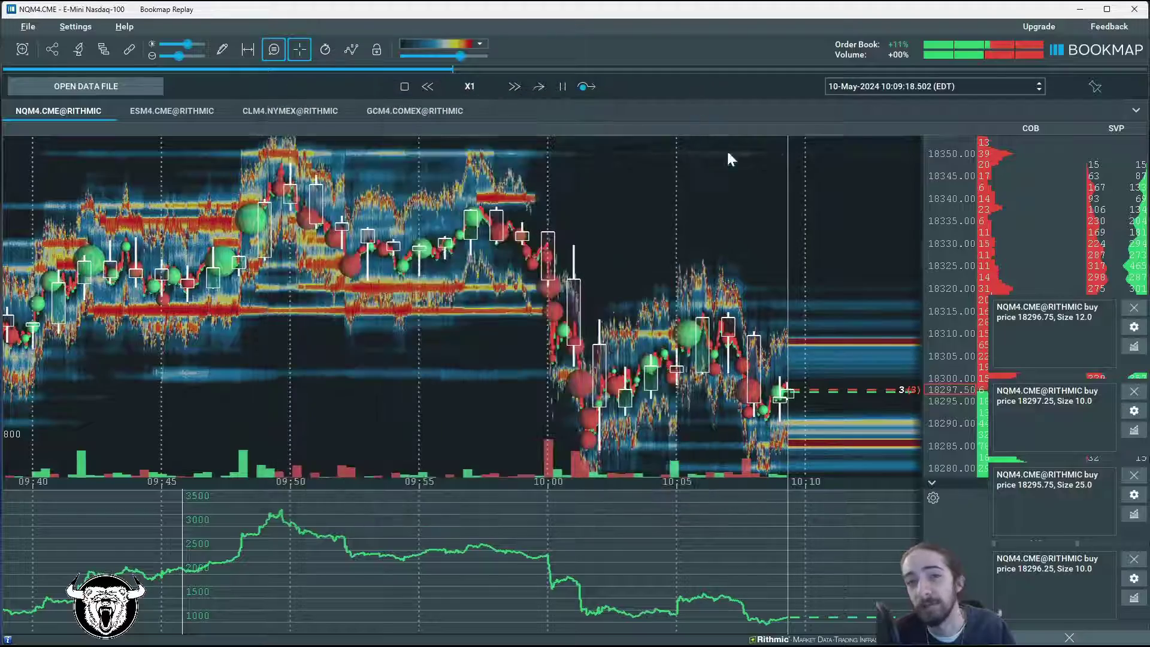
pyautogui.click(1069, 638)
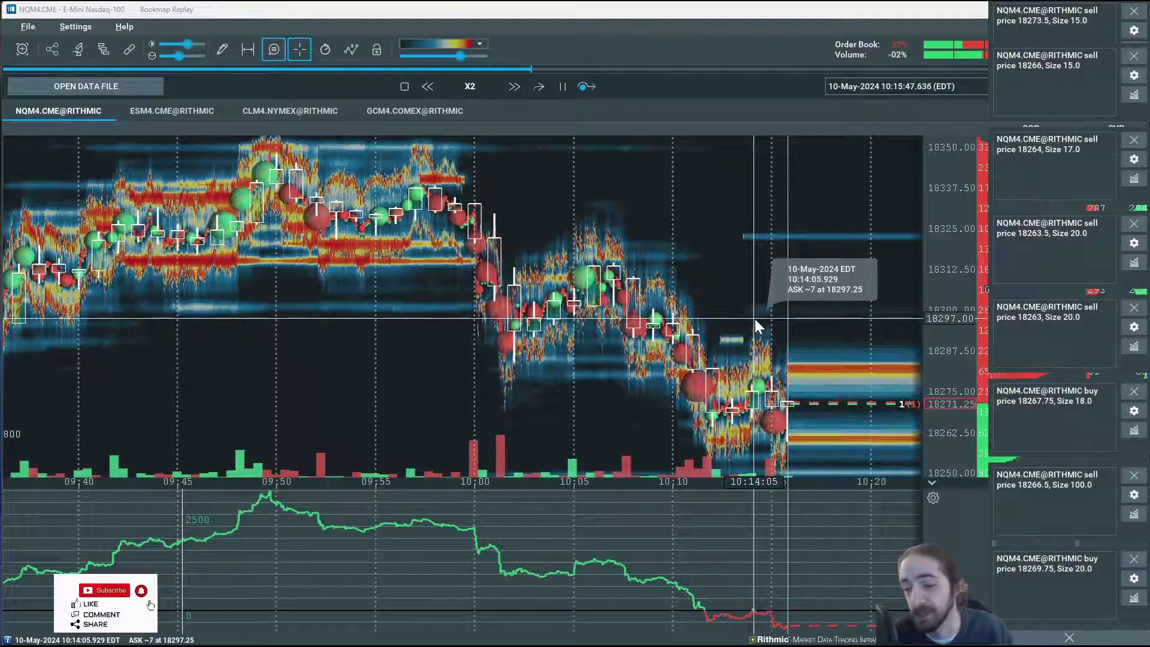
# Speed the replay up from X2 to X4.
pyautogui.click(512, 86)
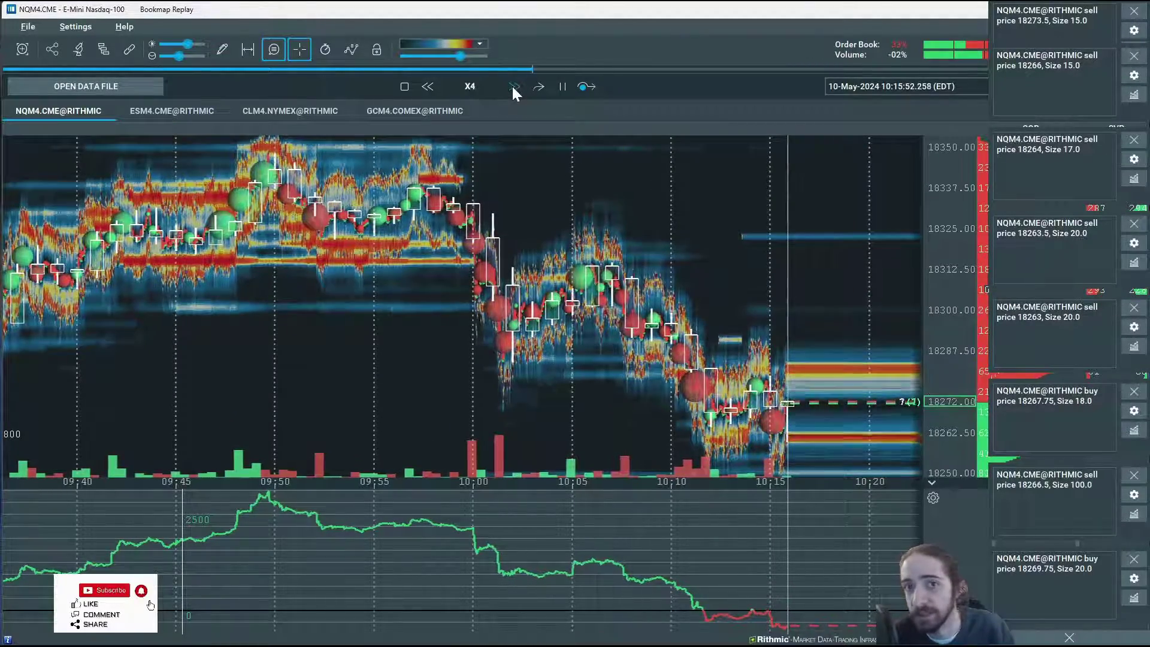